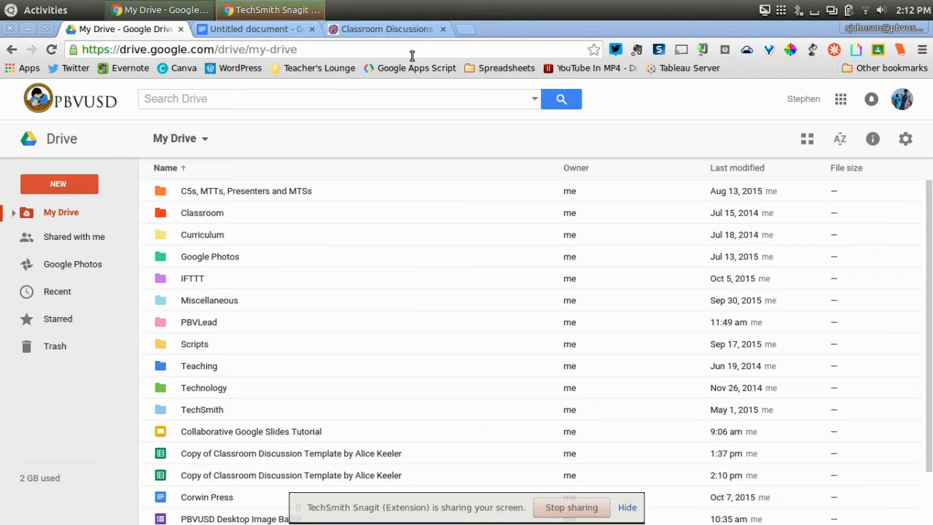
Step: Make a copy of the Classroom Discussion Template through the discussiontab template link in the Classroom Discussions with Google Sheets blog post
click(255, 30)
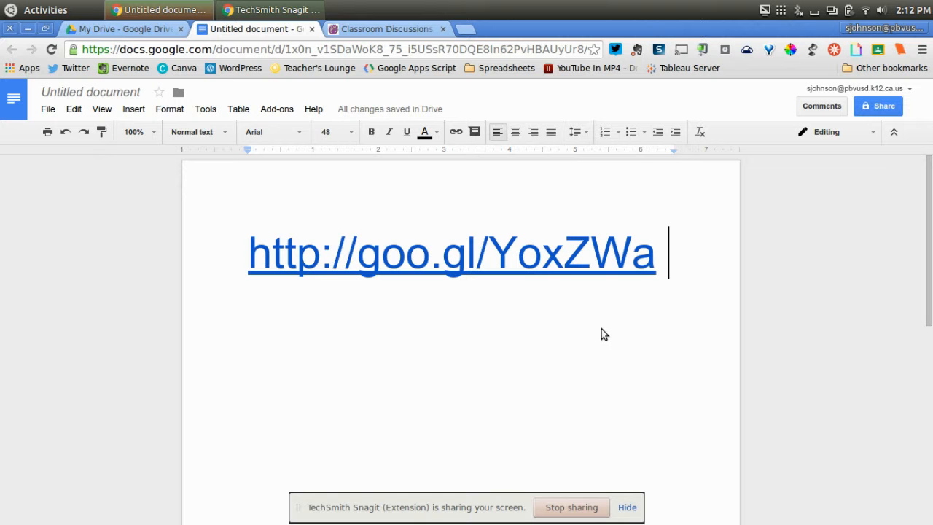
click(374, 30)
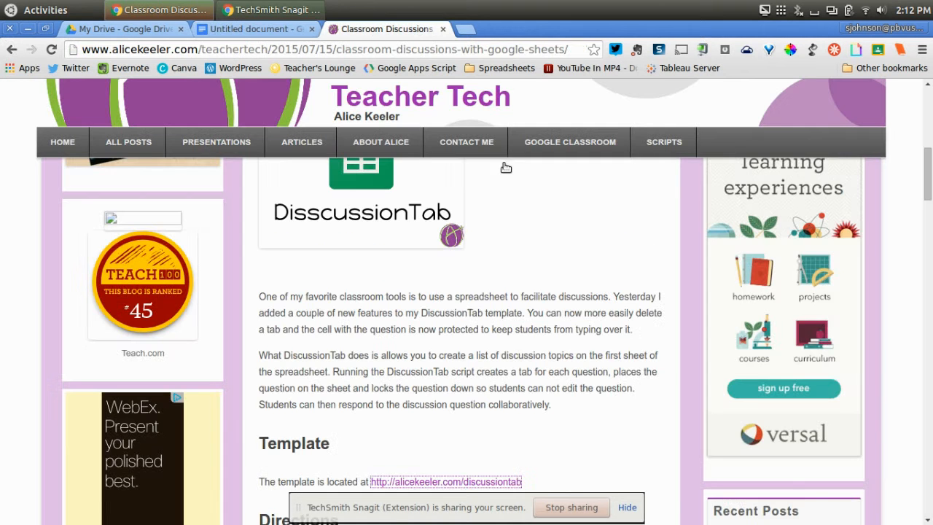
scroll(556, 340, up, 5)
scroll(557, 340, down, 2)
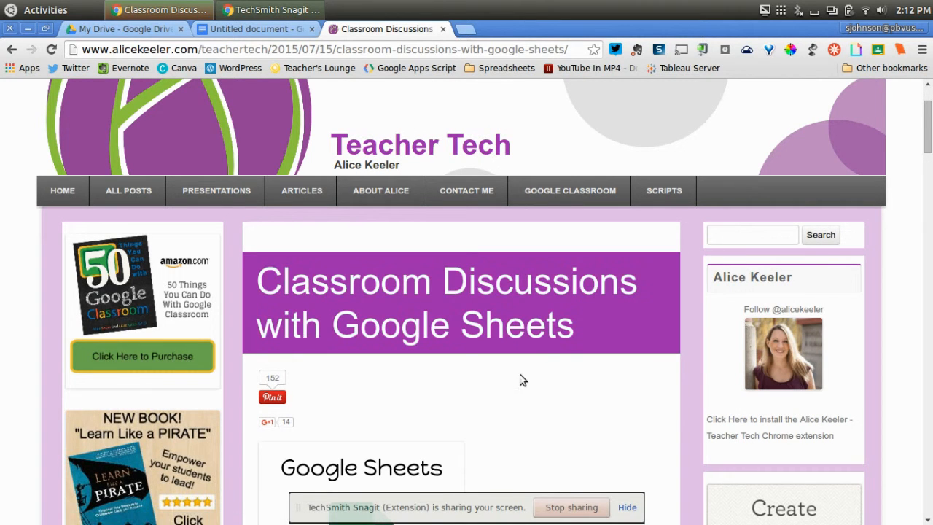
scroll(537, 376, down, 10)
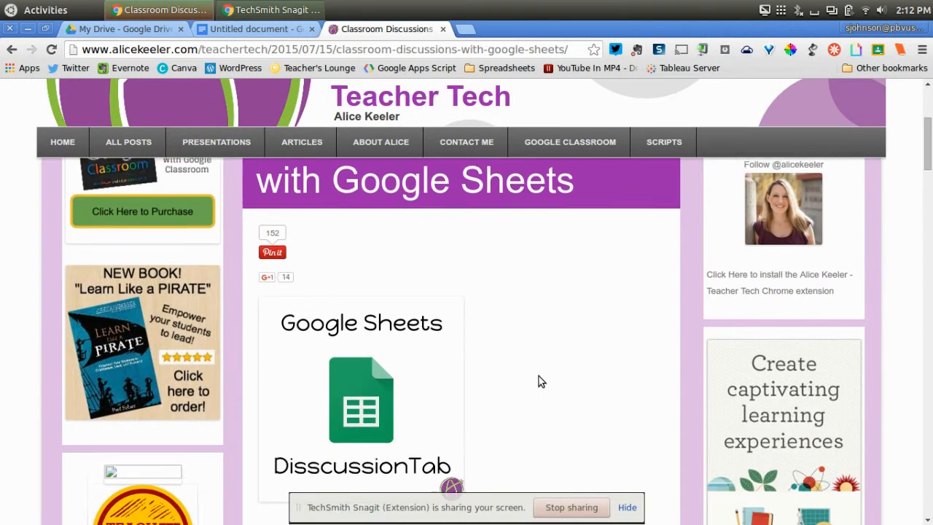
scroll(536, 376, down, 2)
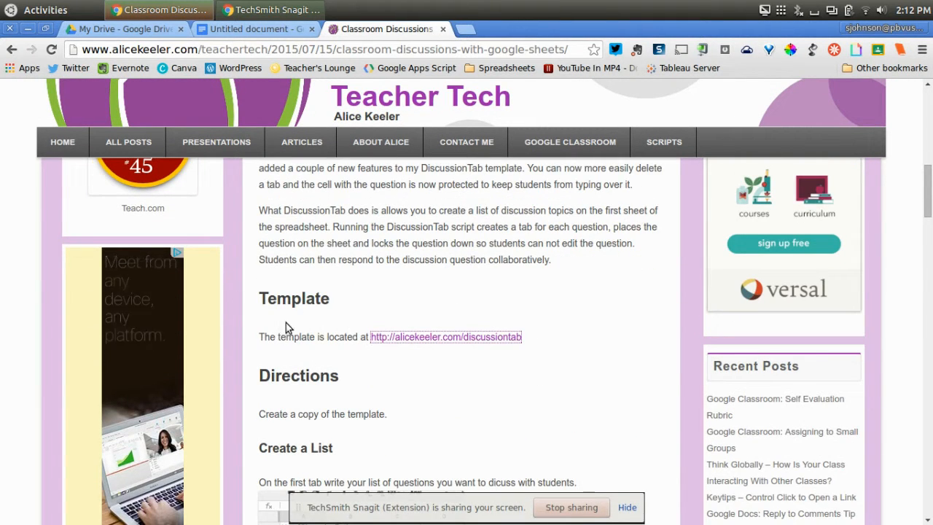
click(454, 337)
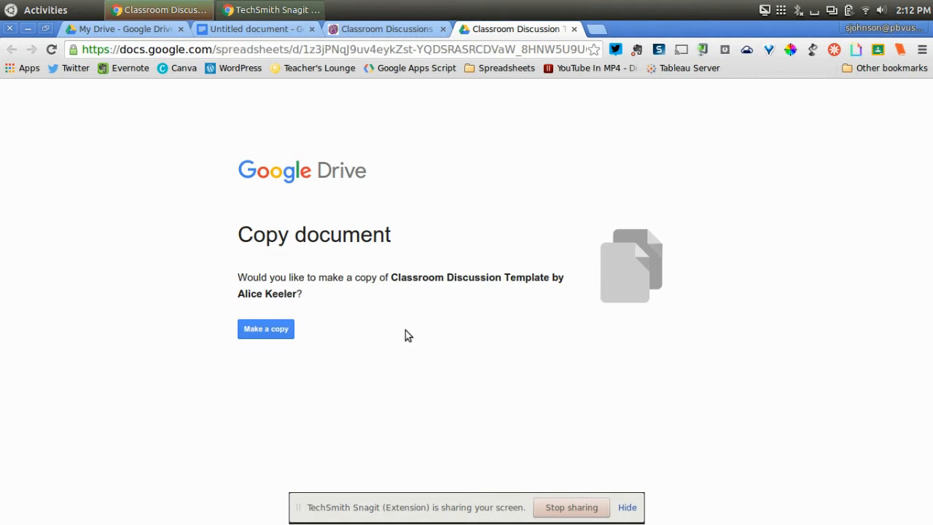
click(264, 330)
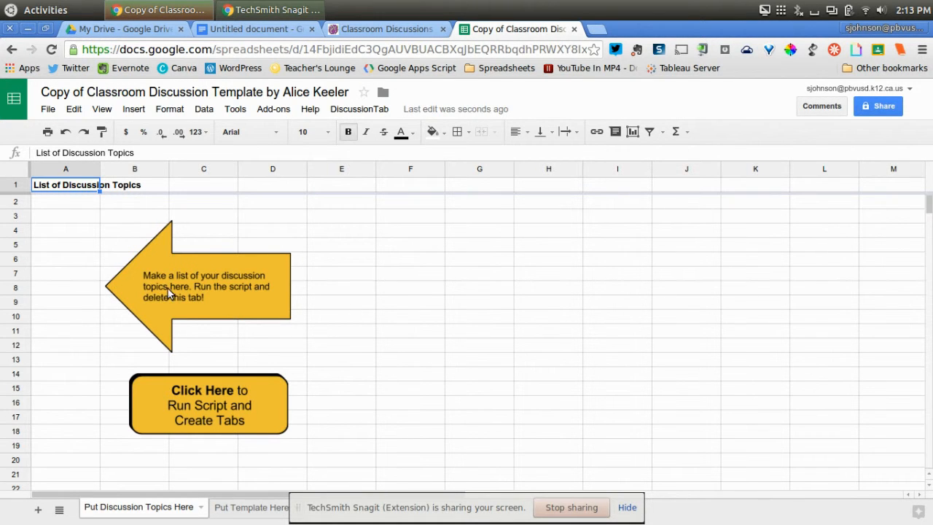
Step: Enter "What did you learn?" as the first discussion topic in cell A2
click(53, 204)
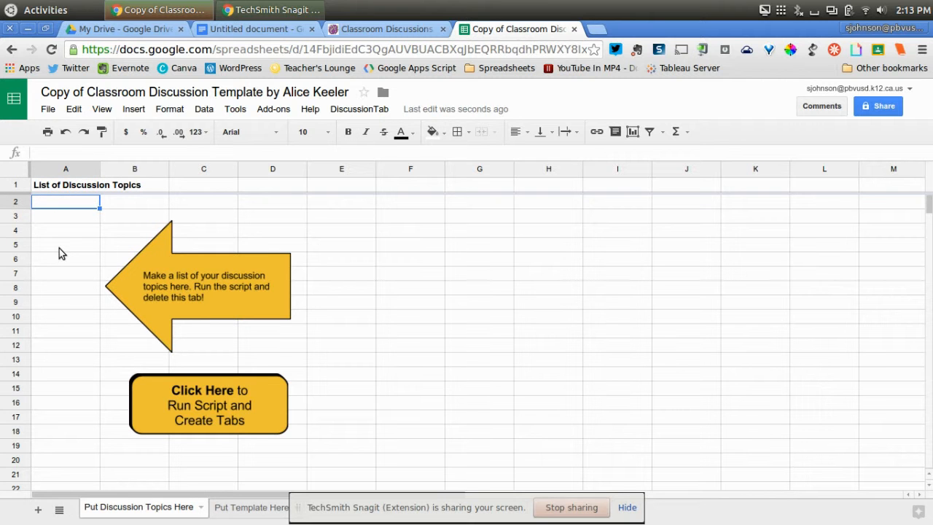
text(Wha)
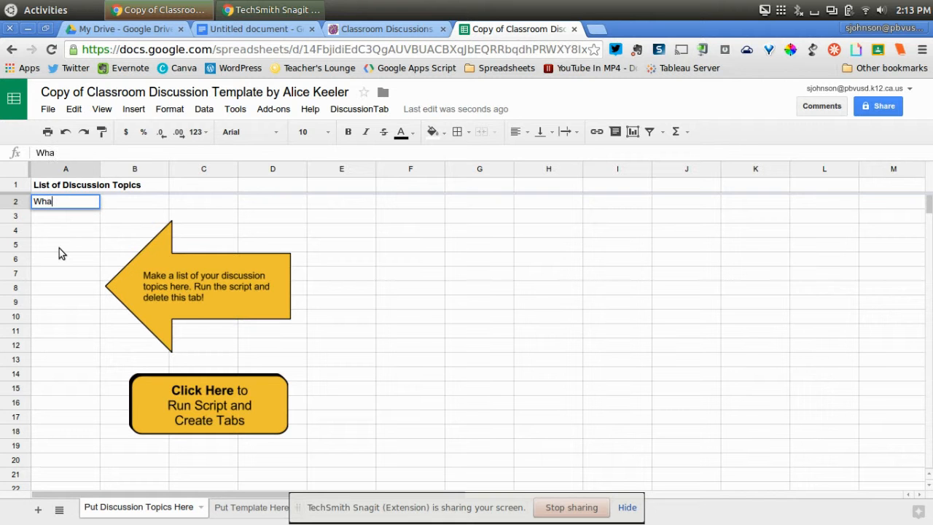
text(t did you learn?)
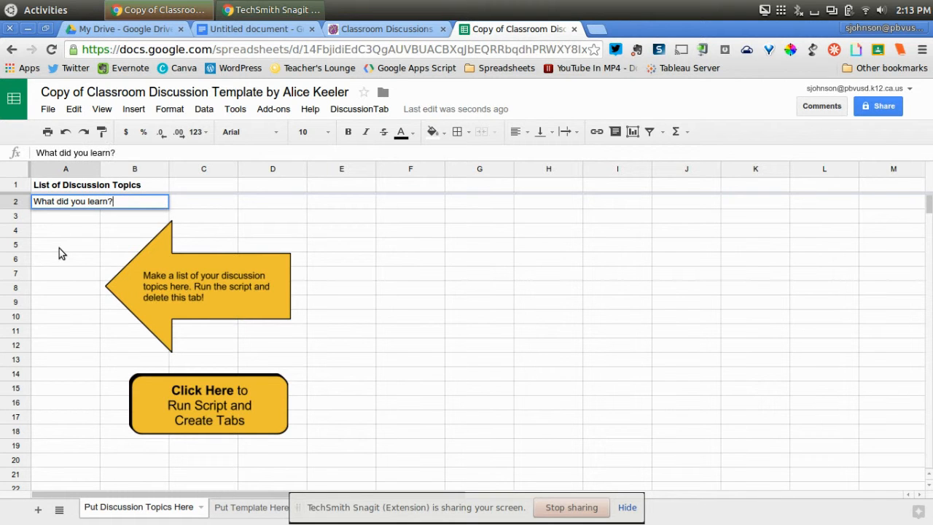
key(Return)
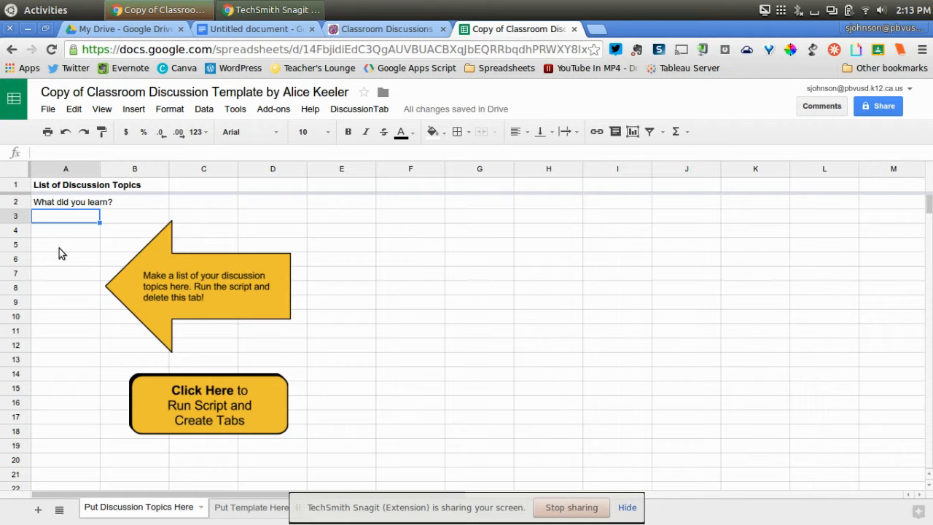
Step: Enter "What would you do differently next time?" as the second discussion topic in cell A3
text(What would you d)
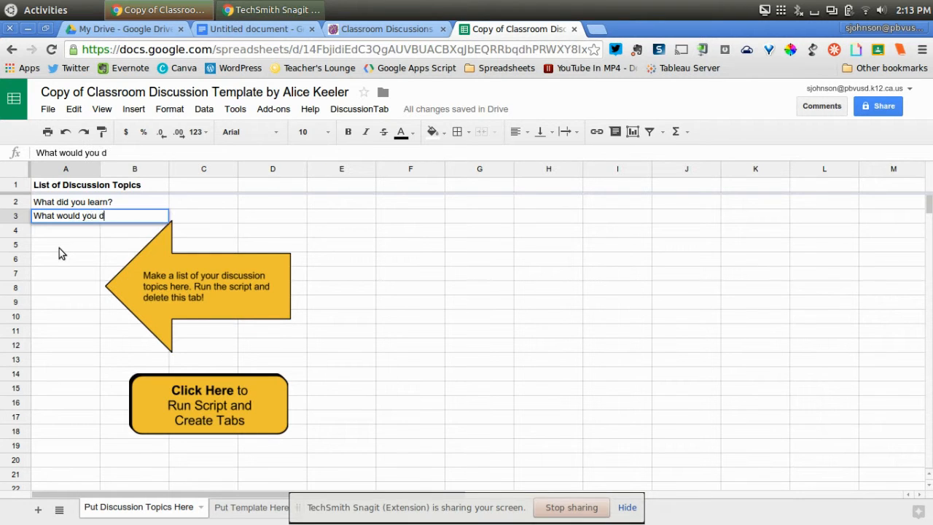
text(o differentl)
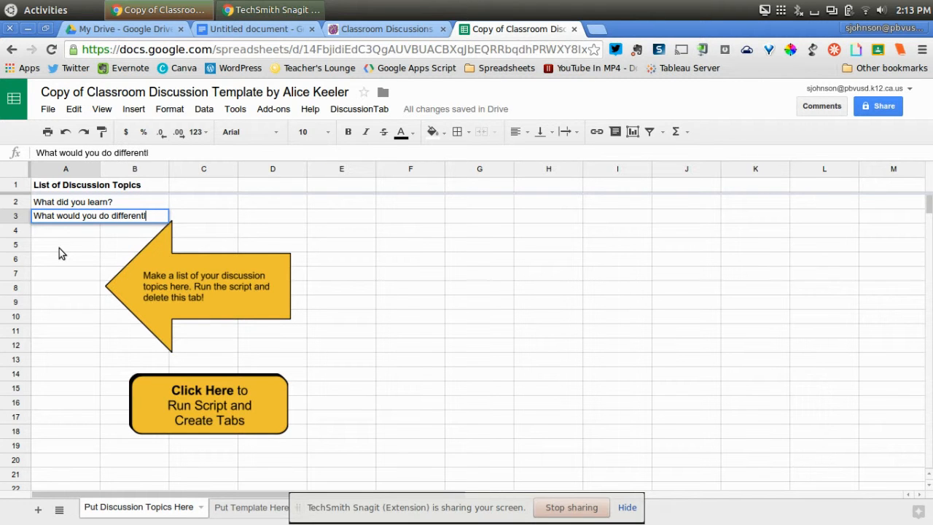
text(y next time?)
key(Return)
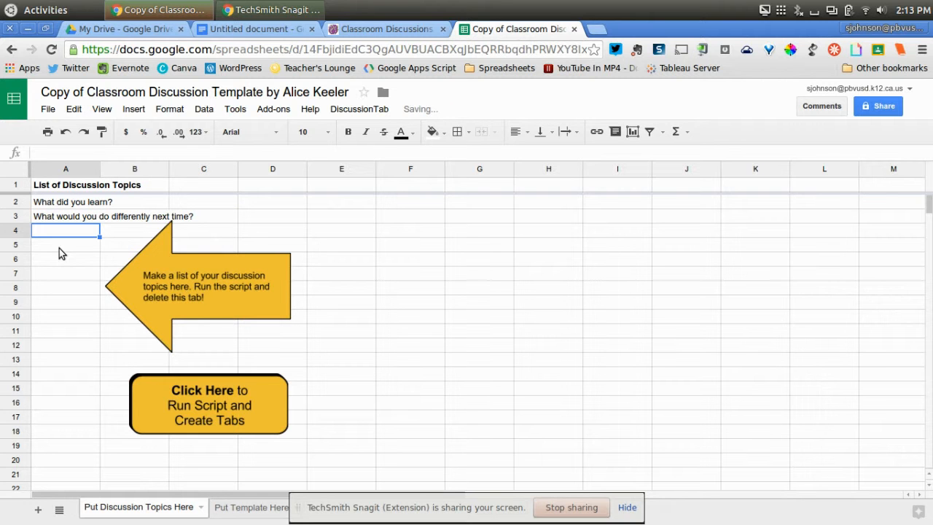
Step: Enter "What would you like the teacher to know?" as the third discussion topic in cell A4
text(What would you like the teacher to know?)
key(Return)
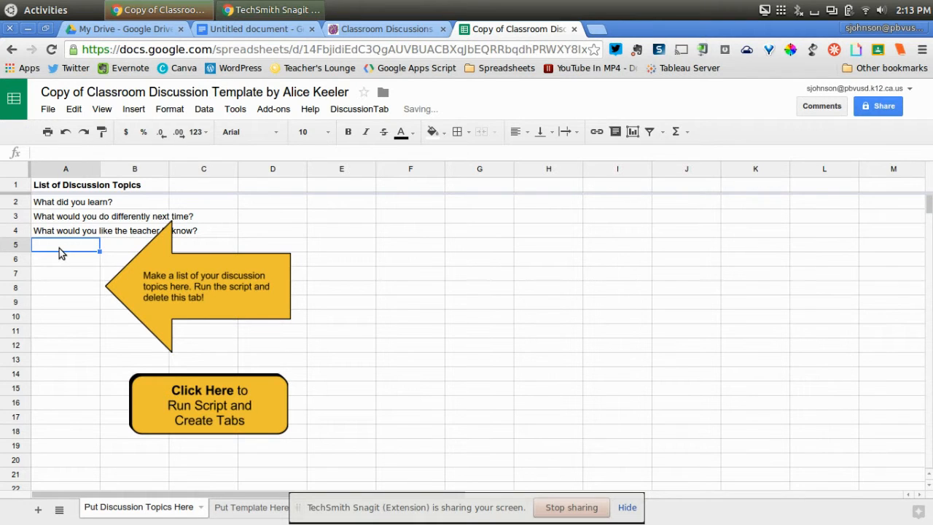
Step: Enter "What would you like to learn next time?" as the fourth discussion topic in cell A5
text(What )
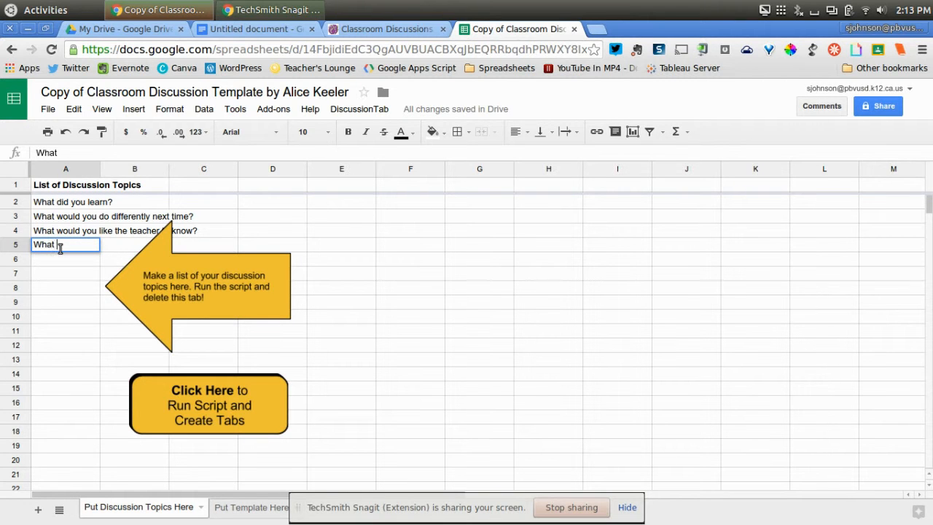
text(would you like t)
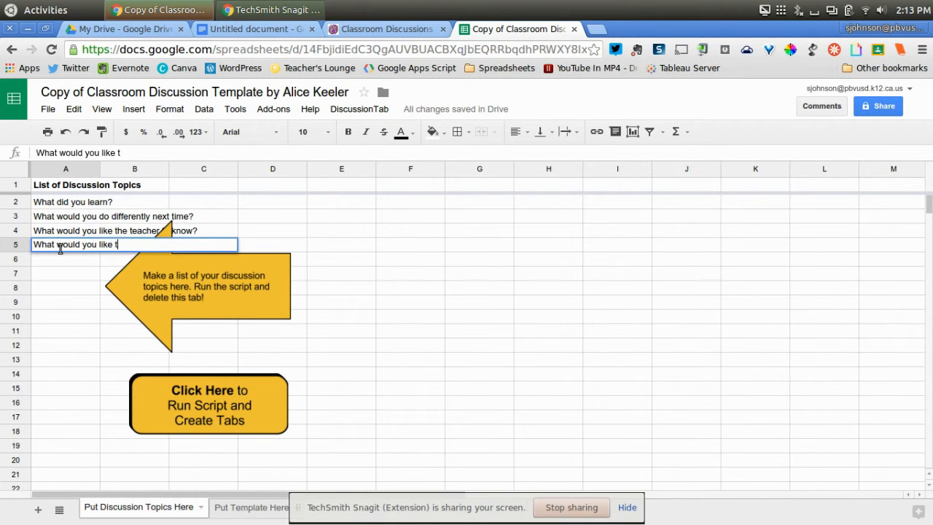
text(o learn next time?)
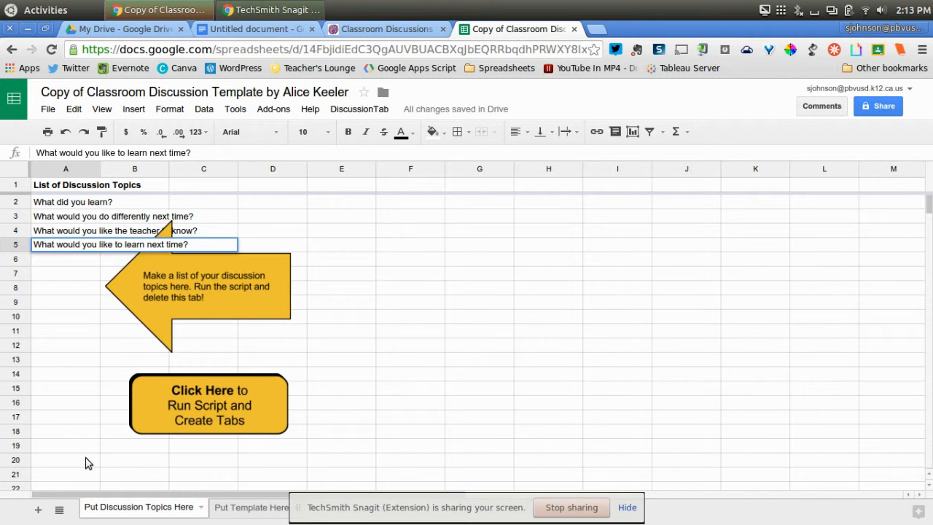
click(88, 316)
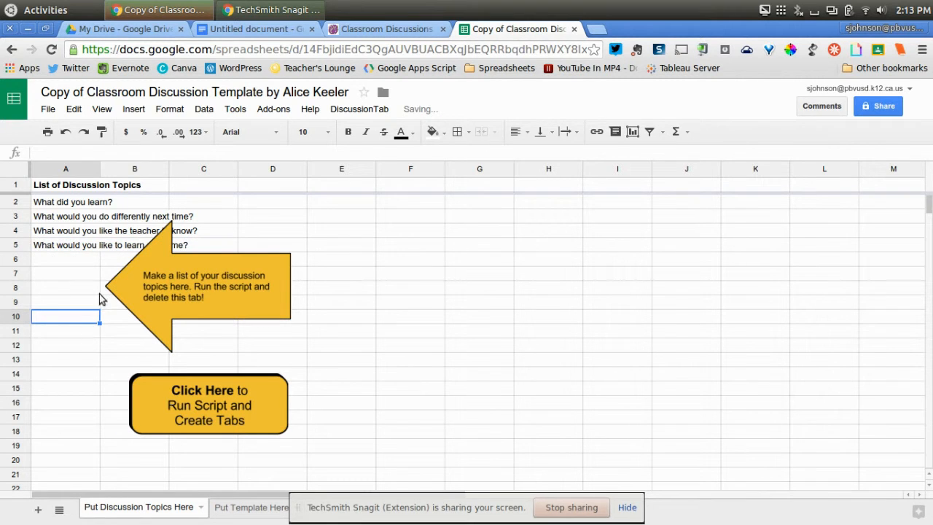
Step: Auto-fit the column widths of the whole topic sheet to their contents
click(18, 172)
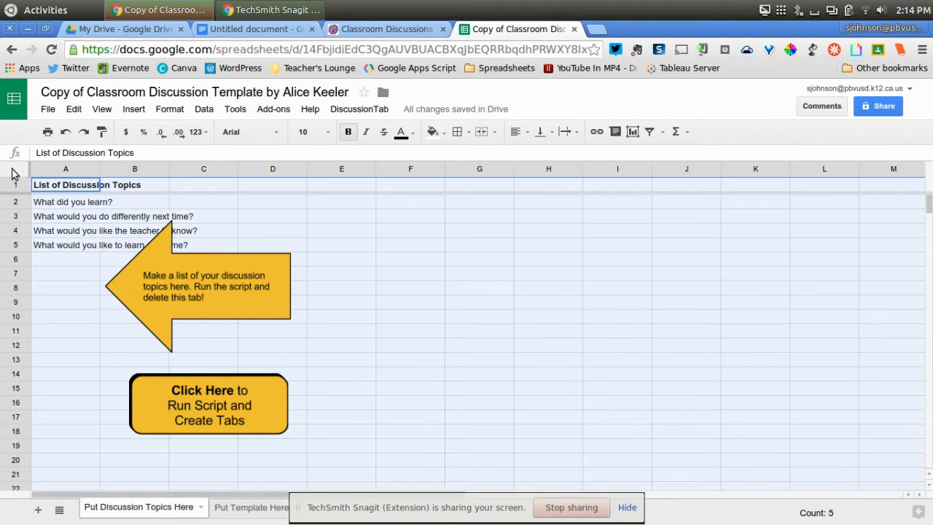
drag(163, 168, 164, 169)
double_click(164, 168)
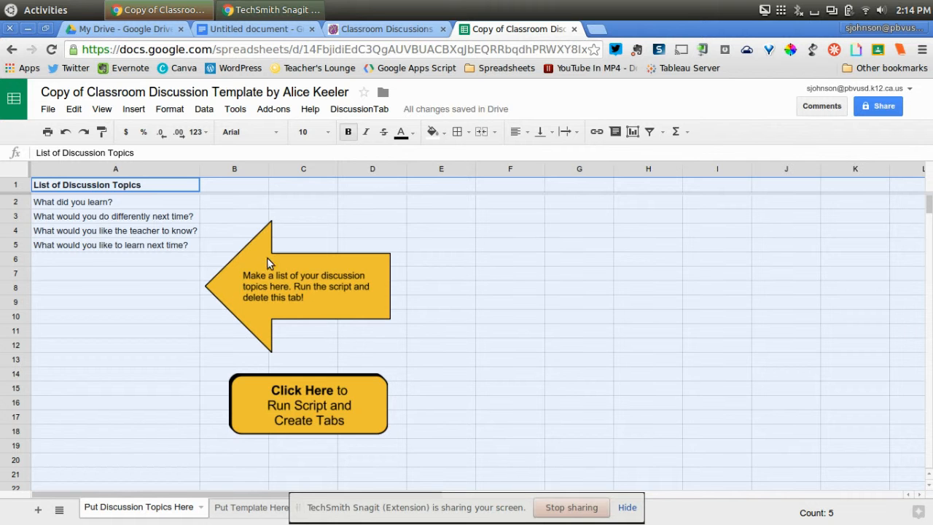
Step: Run the DiscussionTab script with its requested Google permissions allowed, and reload the spreadsheet
click(360, 114)
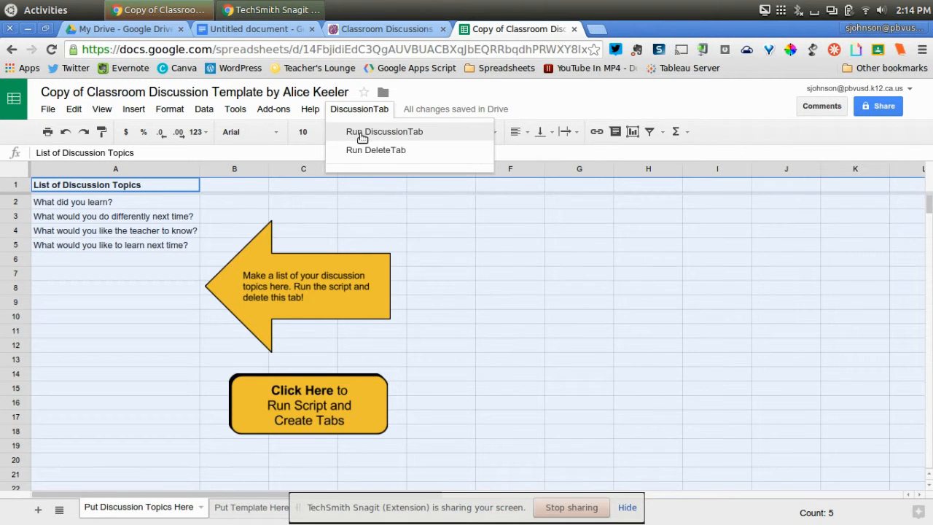
click(363, 135)
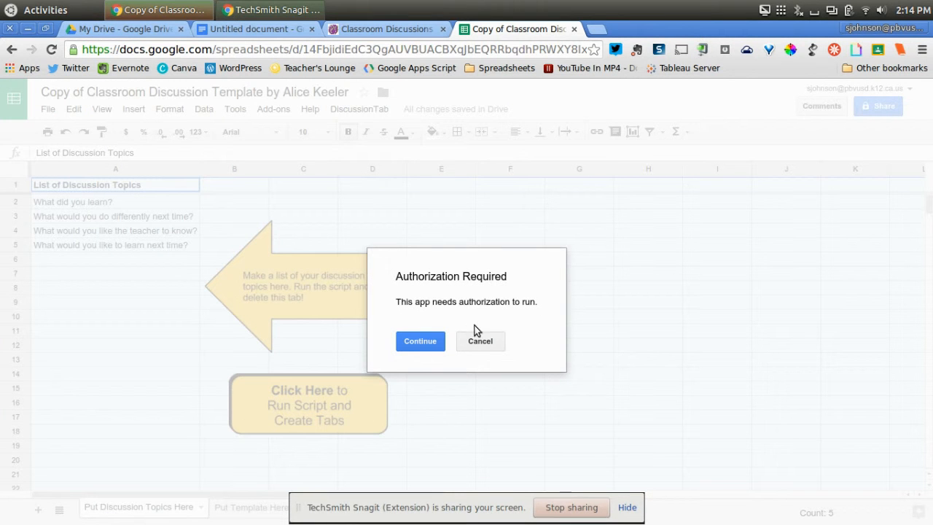
click(421, 341)
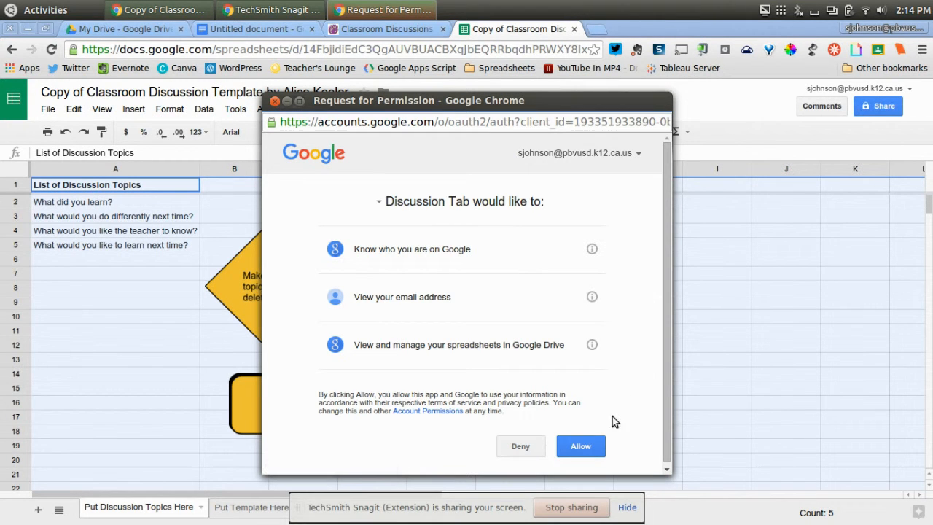
click(576, 446)
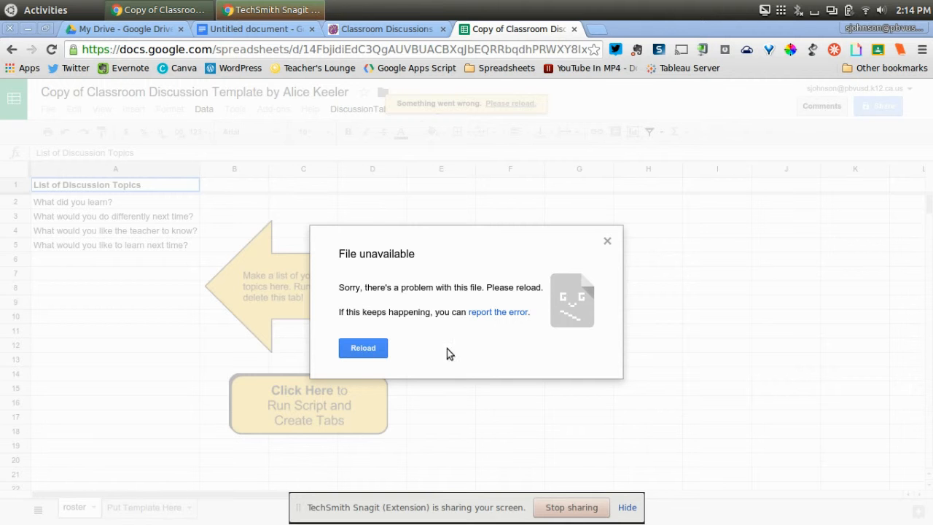
click(362, 350)
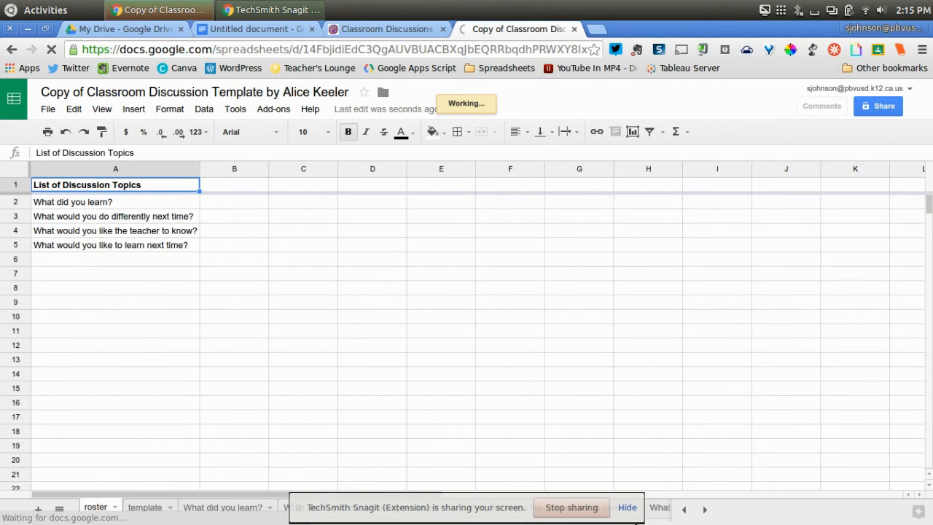
Step: Delete the roster sheet that holds the list of discussion topics
click(627, 509)
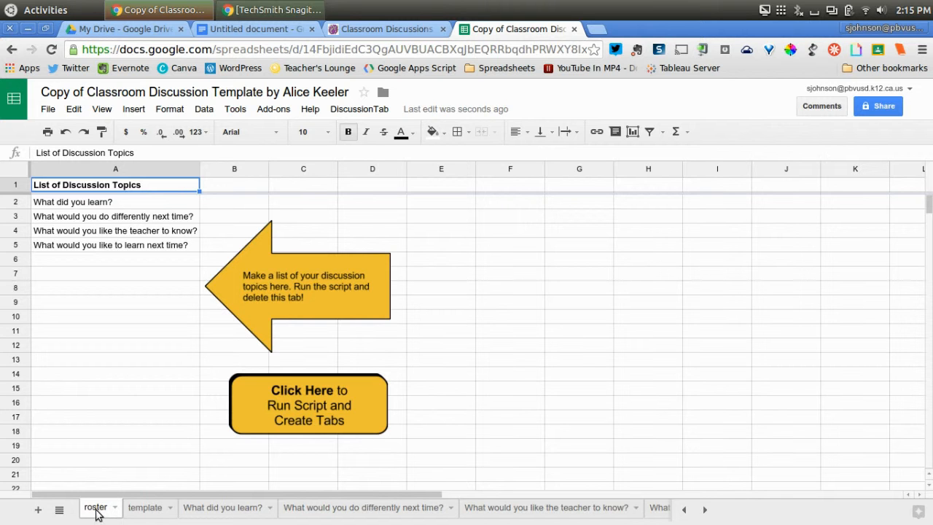
right_click(96, 509)
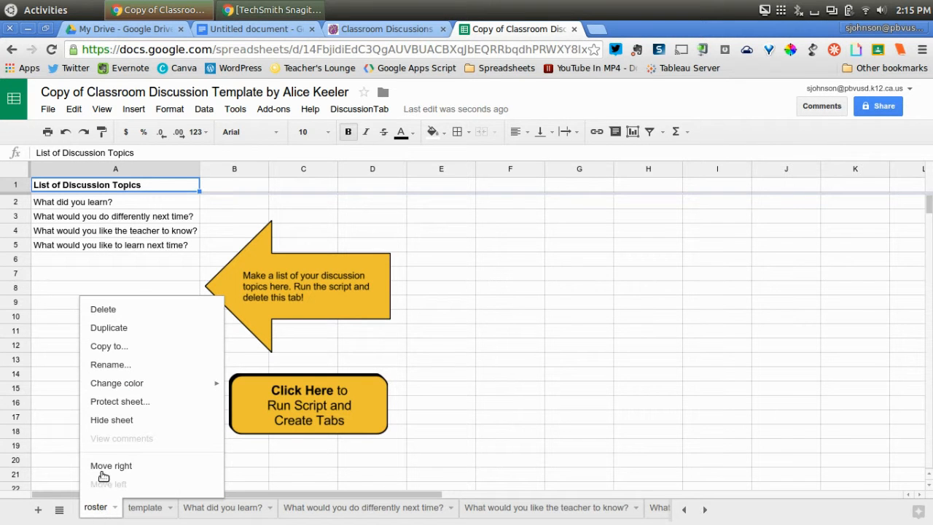
click(103, 309)
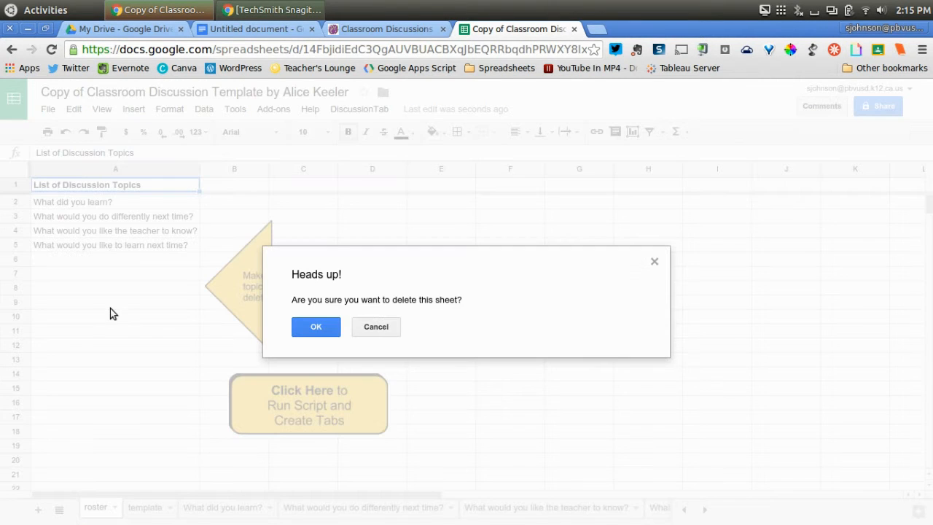
click(321, 328)
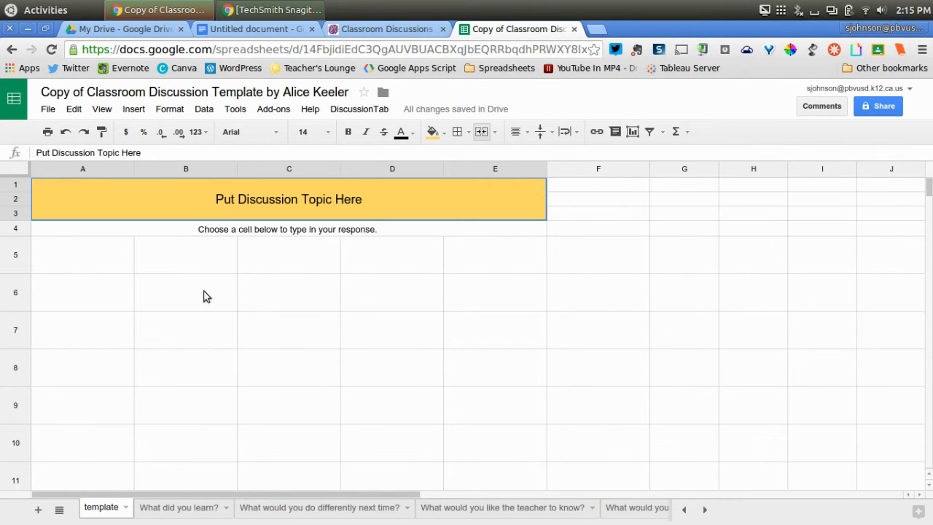
Step: Review the generated sheets for the four discussion questions, from "What did you learn?" to "What would you like to learn next time?"
click(182, 514)
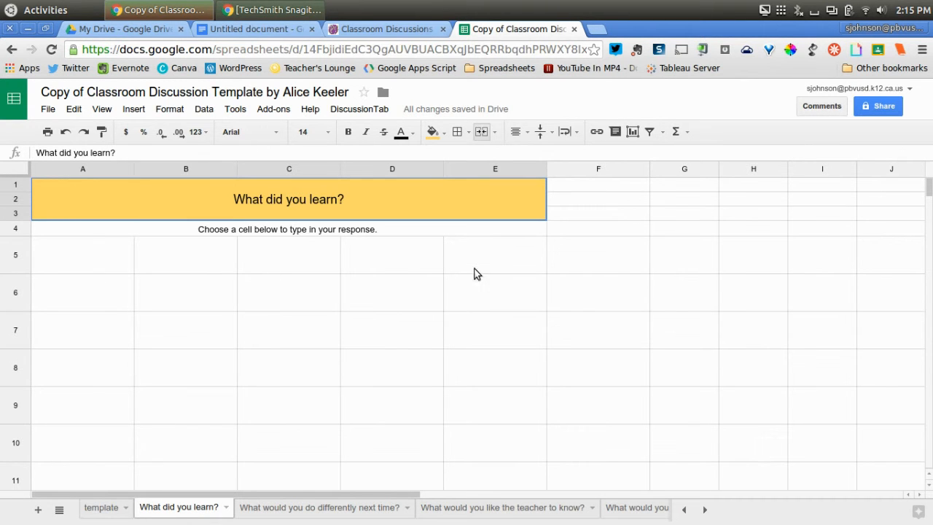
click(306, 511)
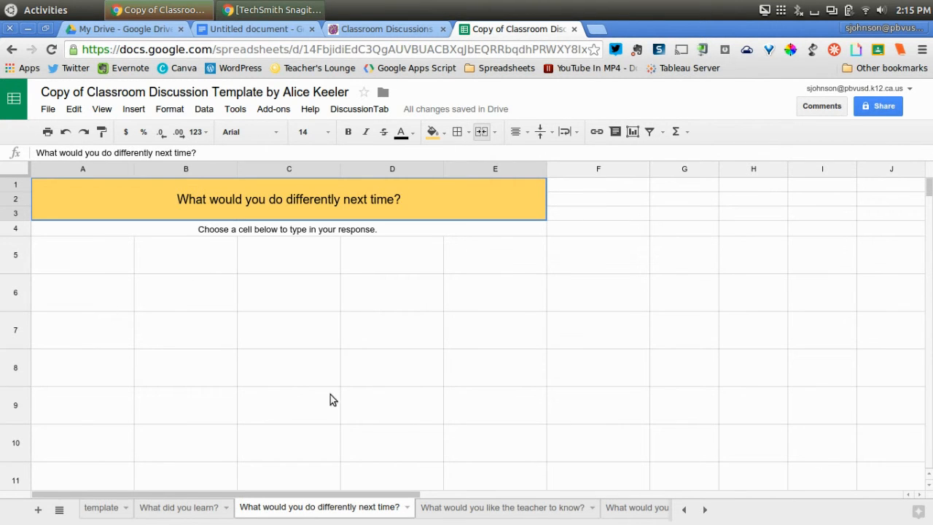
click(461, 510)
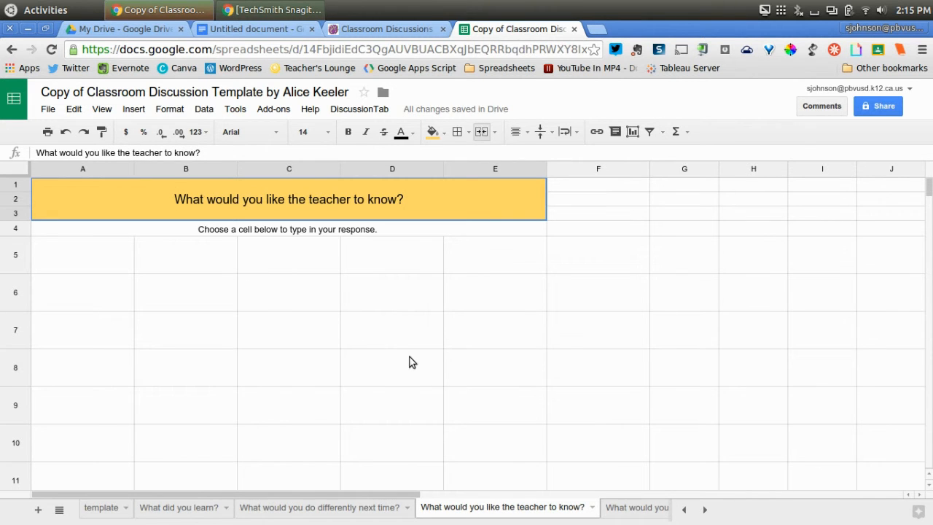
click(619, 511)
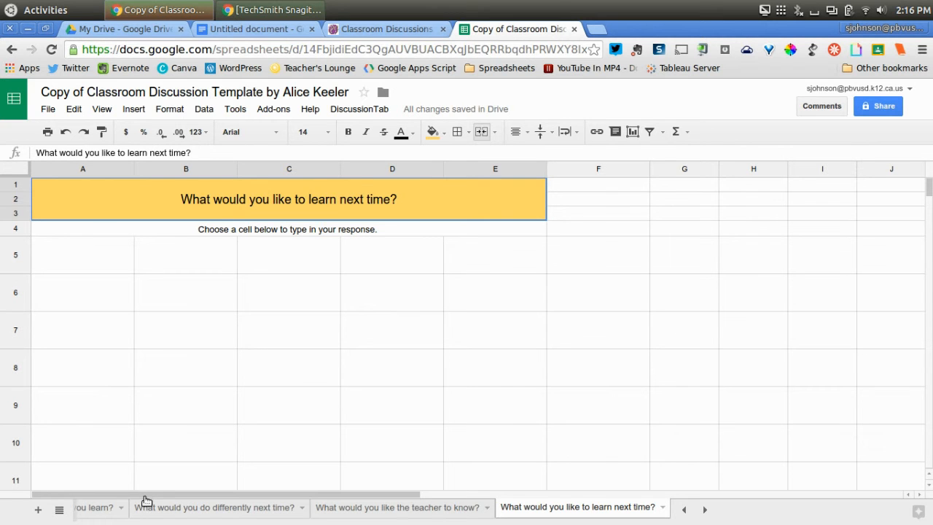
click(685, 509)
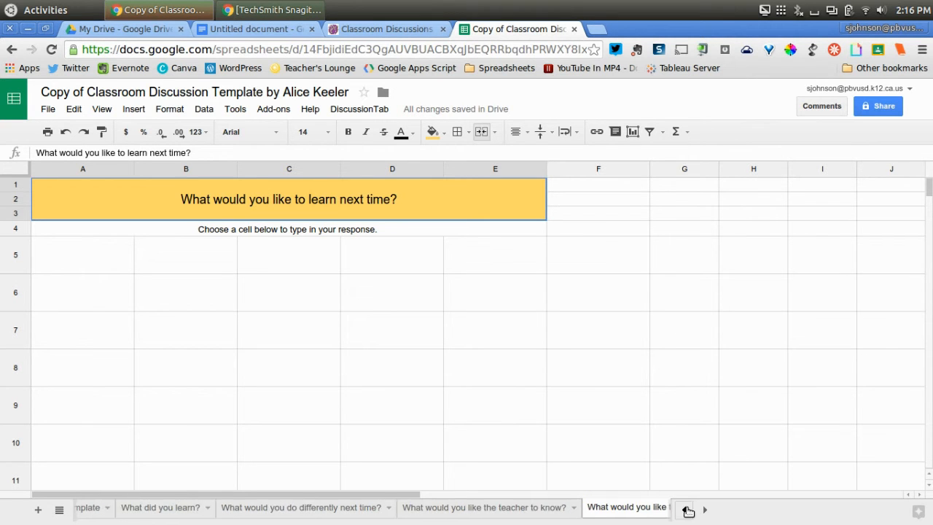
Step: Examine the Classroom Discussions article's directions on distributing the spreadsheet through Google Classroom, and return to the "What did you learn?" sheet
click(186, 511)
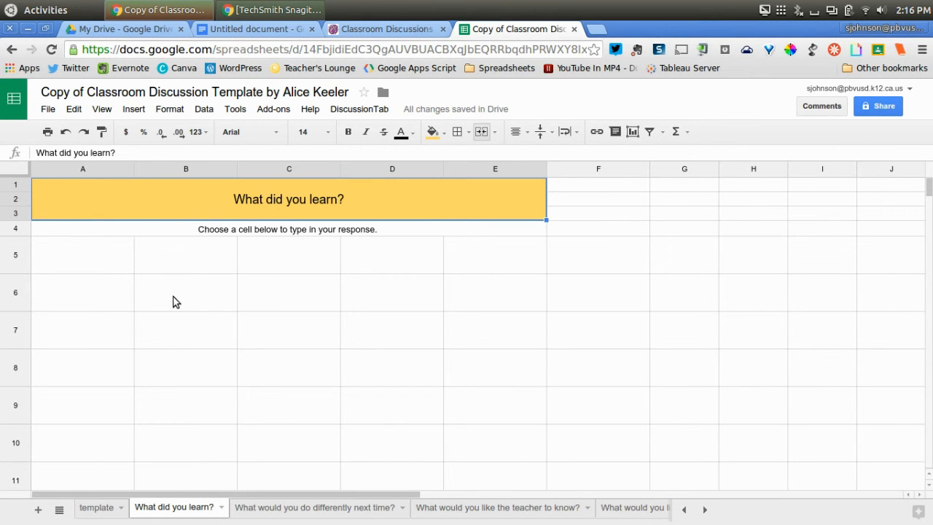
click(398, 27)
scroll(589, 372, down, 15)
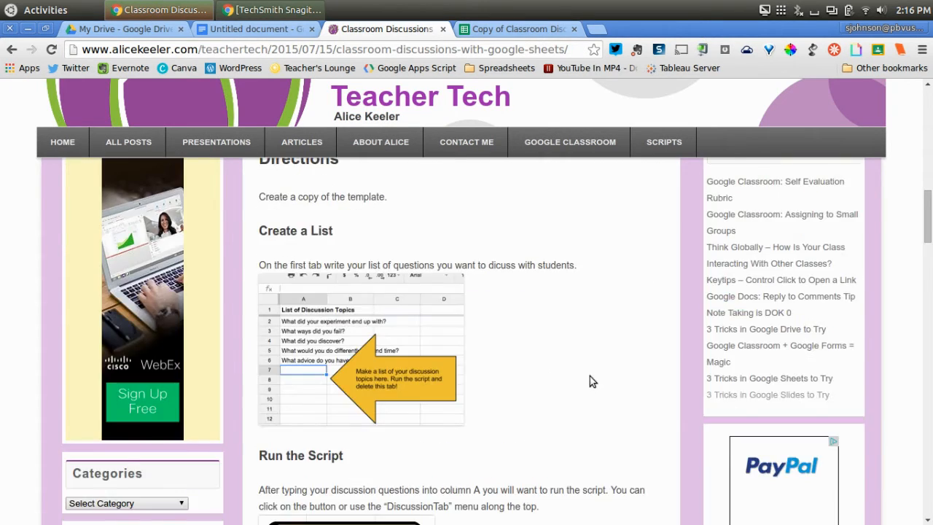
scroll(589, 369, down, 10)
scroll(591, 364, up, 2)
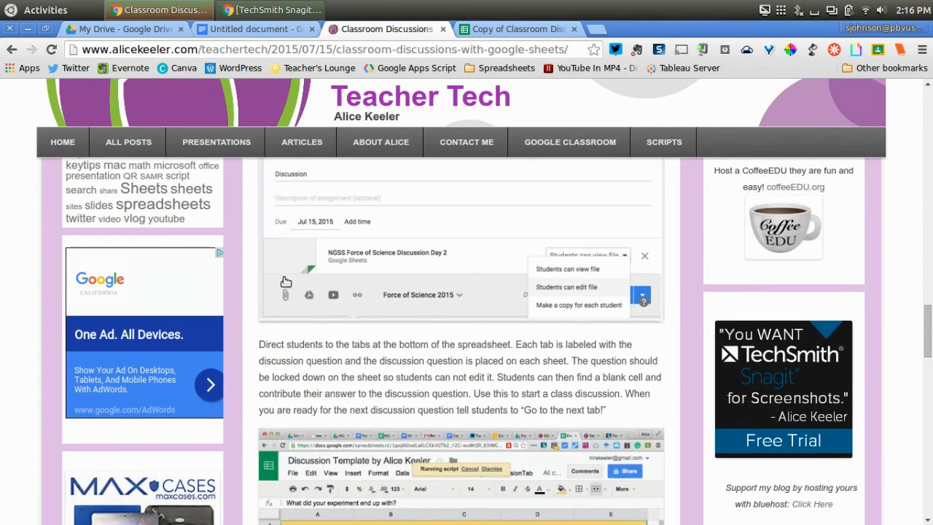
scroll(328, 272, up, 1)
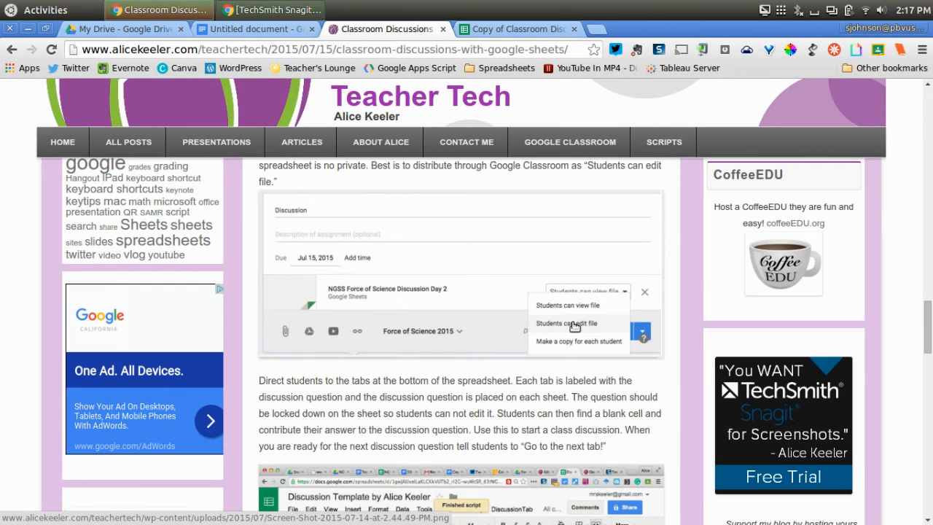
click(514, 29)
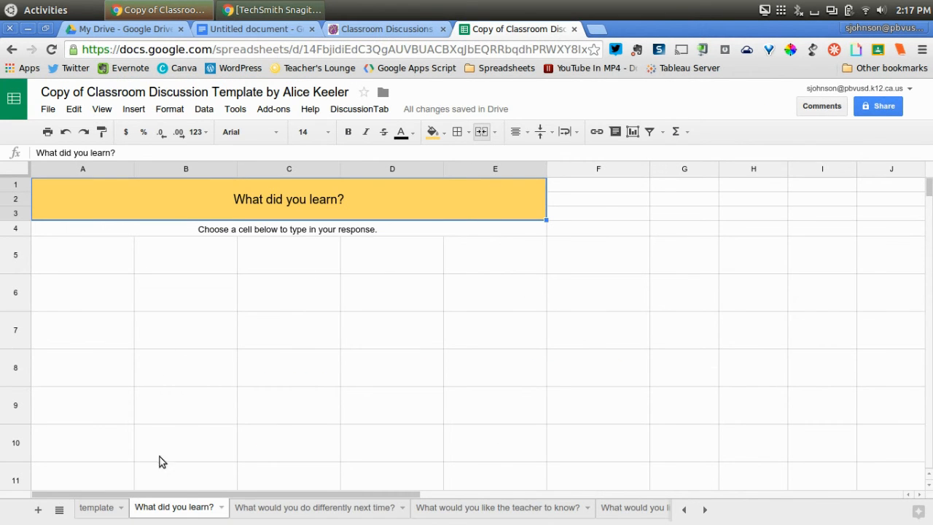
click(394, 31)
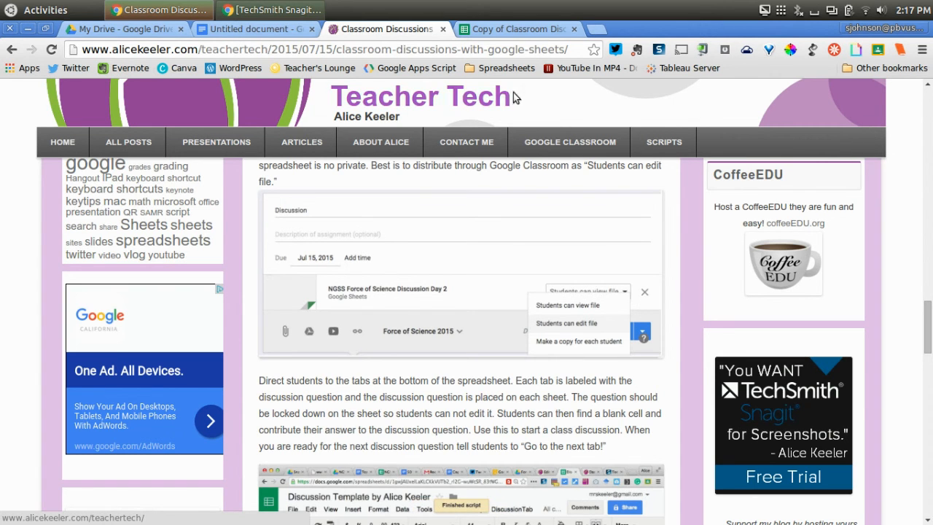
click(521, 29)
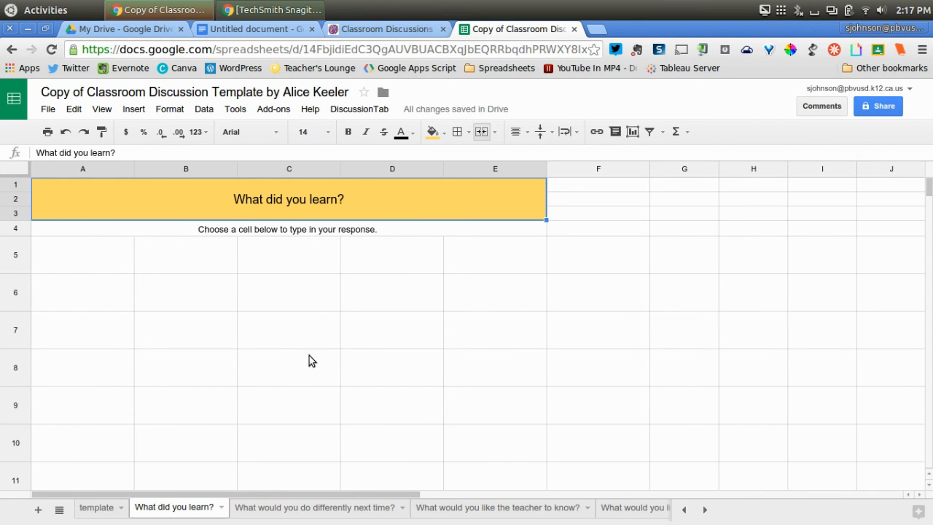
click(656, 50)
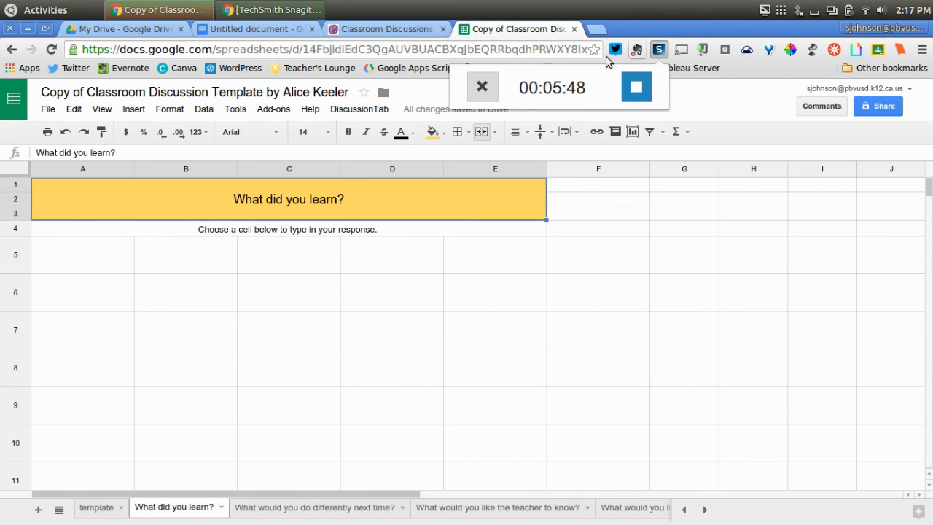